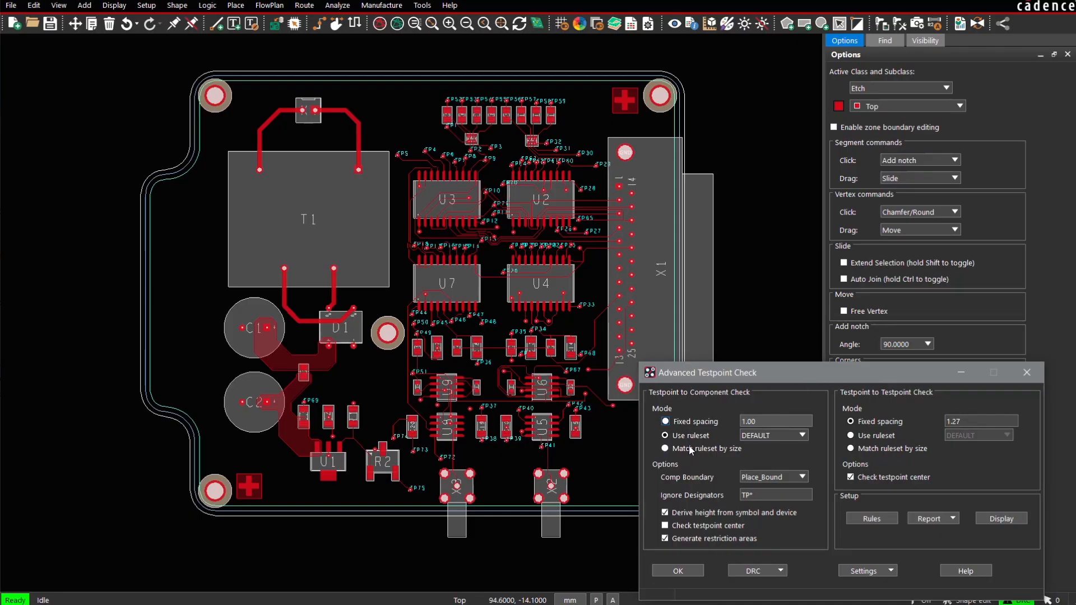
- Set the testpoint-to-component check to fixed spacing of 1.00 with the Place_Bound boundary and run its DRC
{"action": "left_click", "coordinate": [689, 421]}
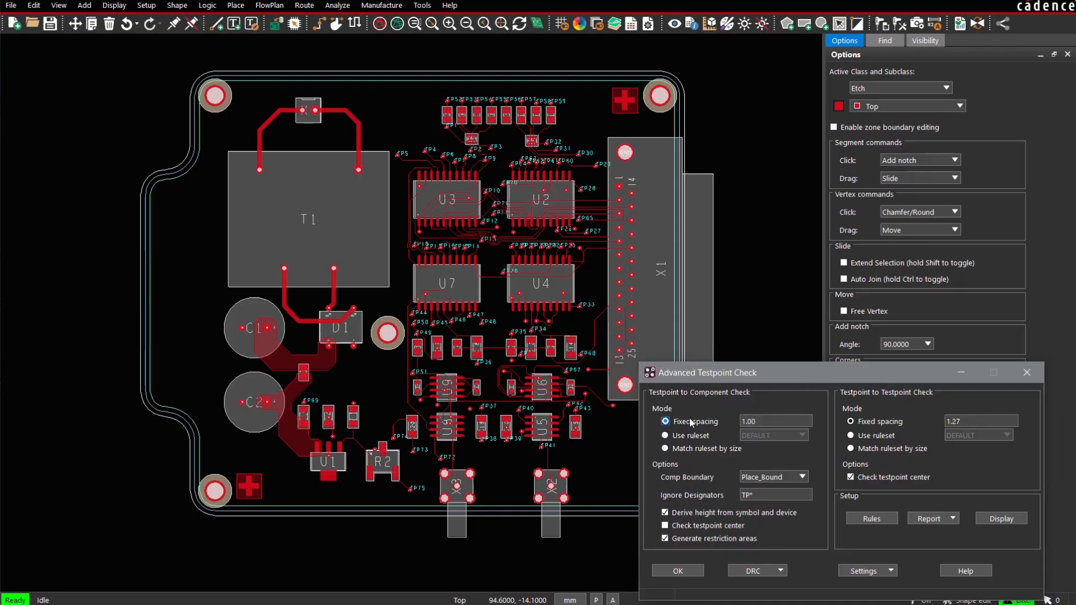
{"action": "double_click", "coordinate": [793, 423]}
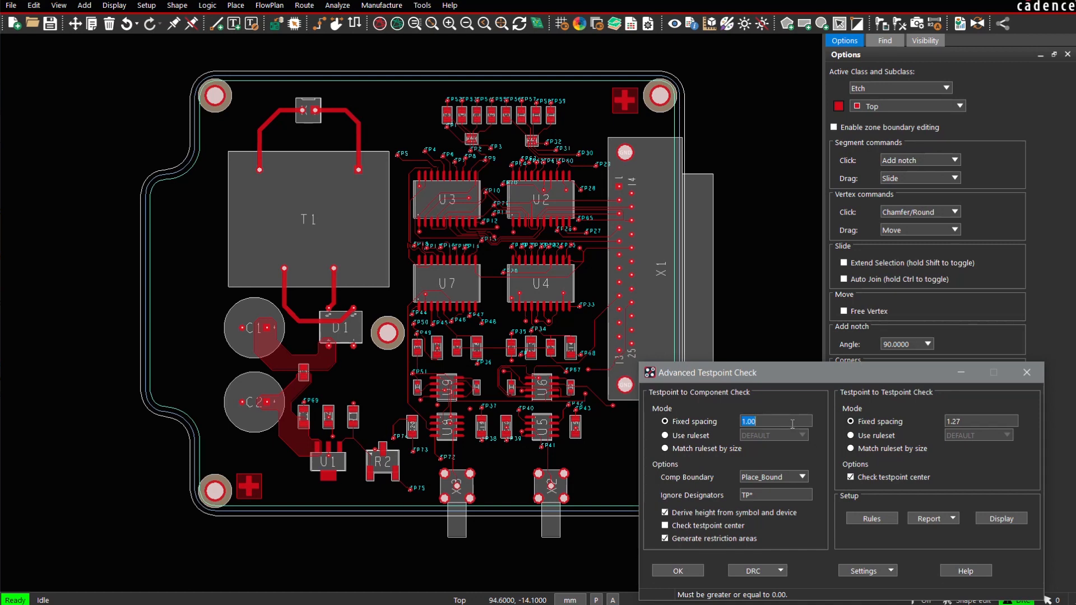
{"action": "left_click", "coordinate": [805, 474]}
{"action": "left_click", "coordinate": [804, 474]}
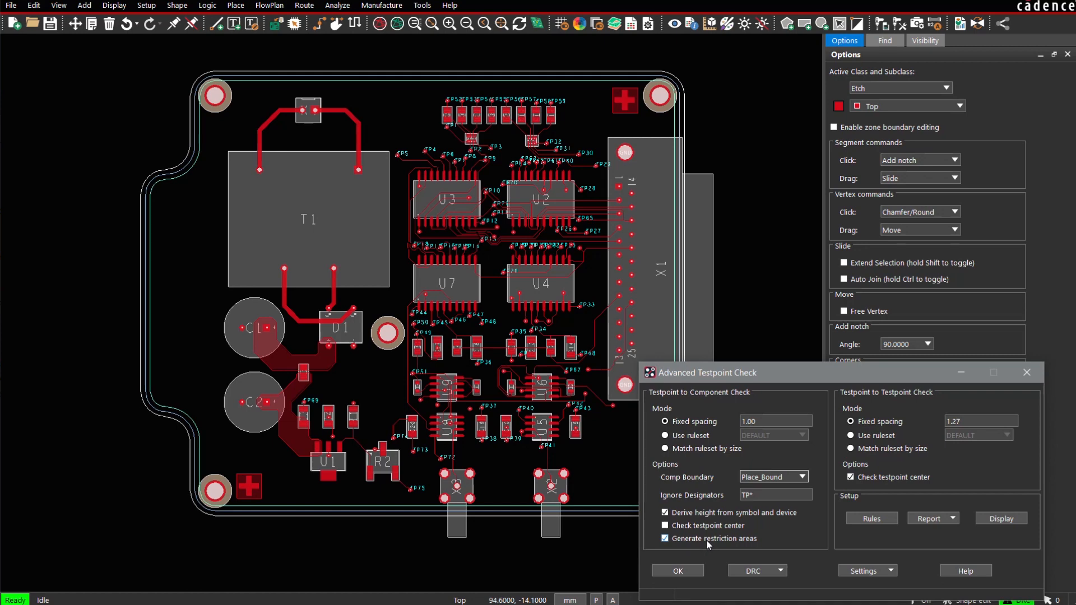
{"action": "left_click", "coordinate": [782, 572]}
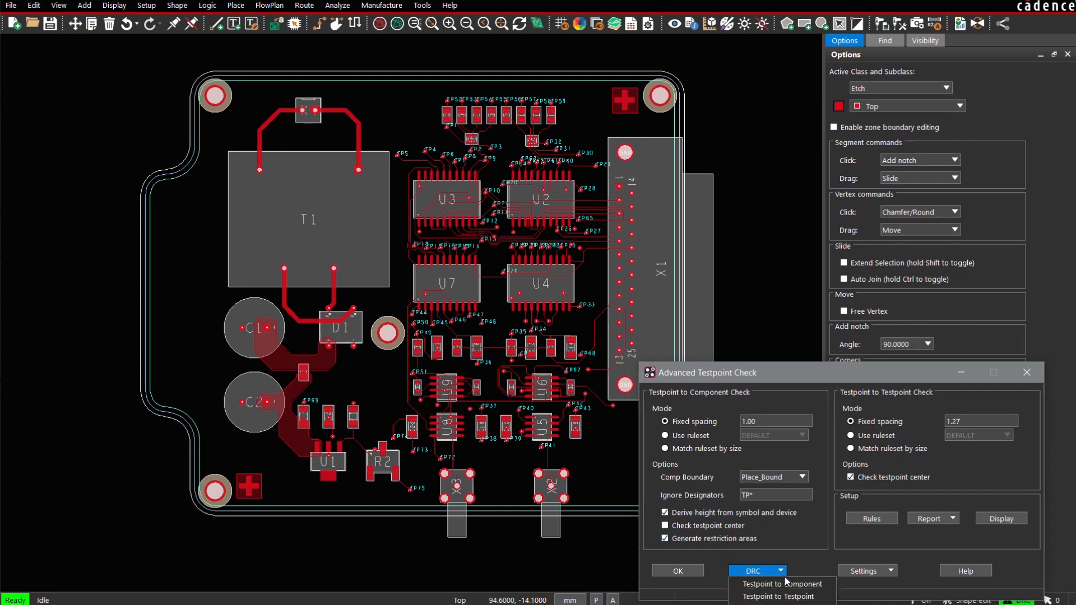
{"action": "left_click", "coordinate": [785, 584]}
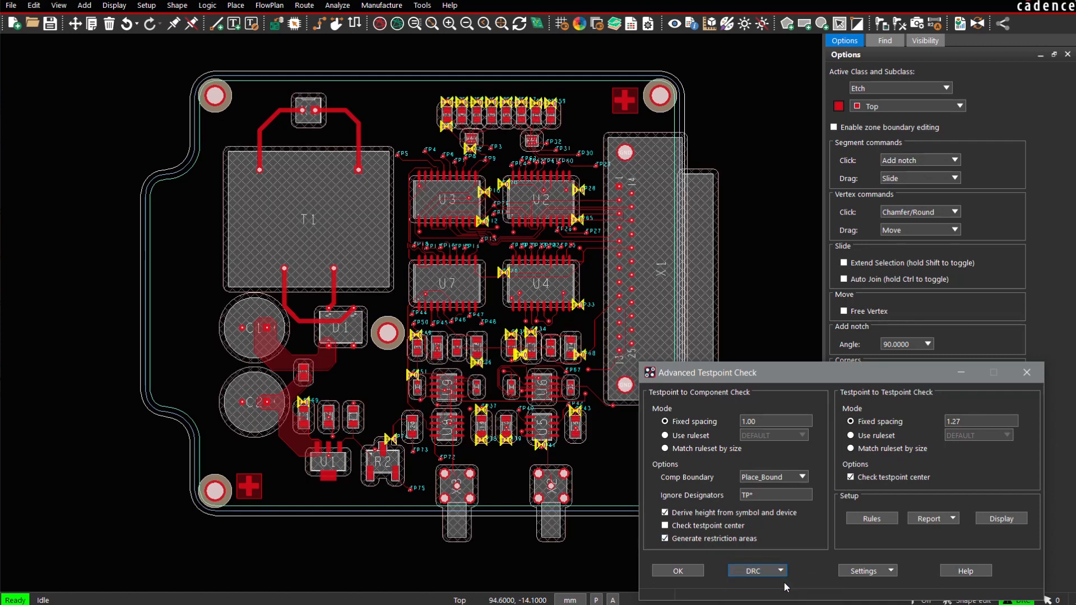
- Close the check dialog and slide the TP59 via straight up to about (84.0, 85.8), clear of its capacitor's restriction area
{"action": "middle_click", "coordinate": [621, 149]}
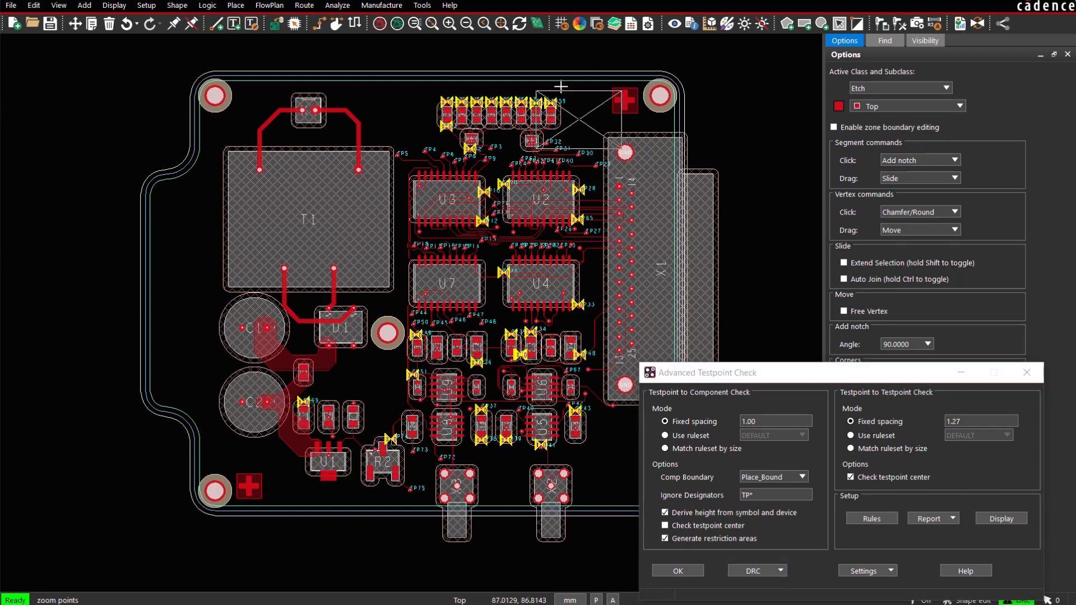
{"action": "left_click", "coordinate": [561, 87]}
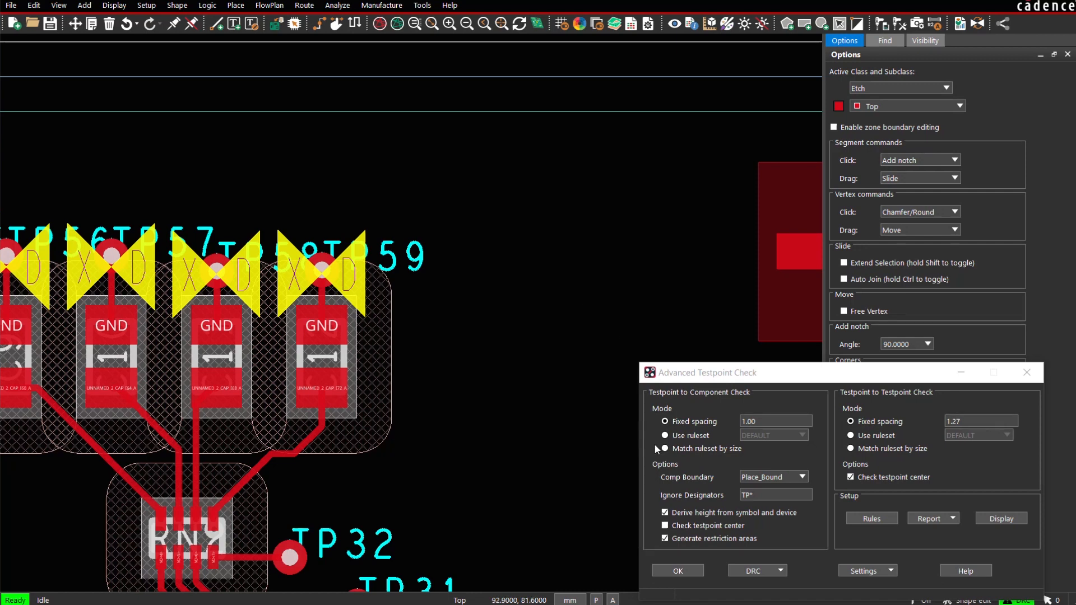
{"action": "left_click", "coordinate": [679, 570]}
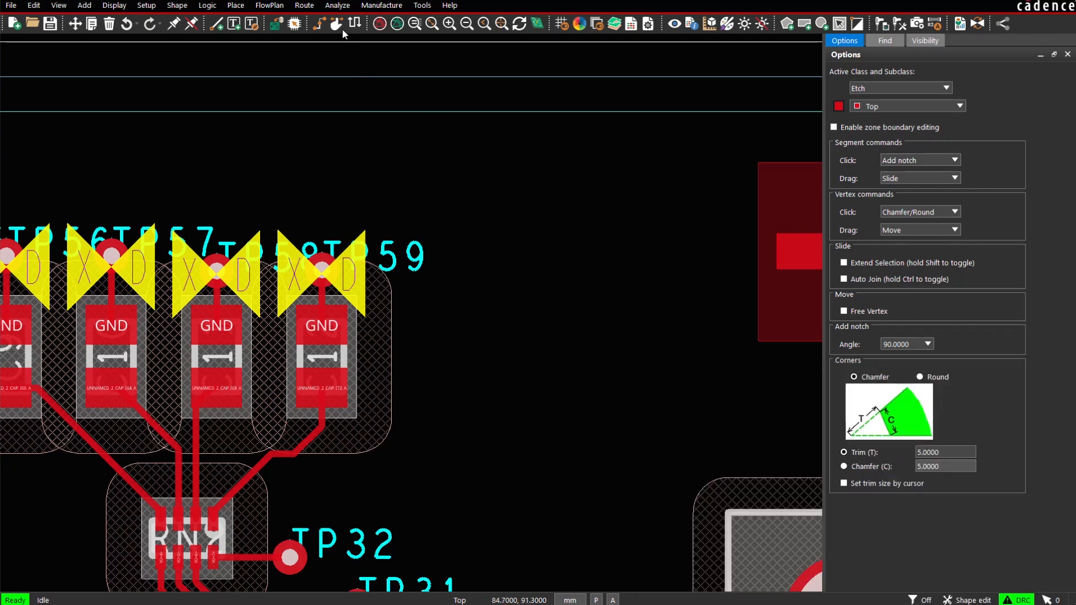
{"action": "left_click", "coordinate": [337, 23]}
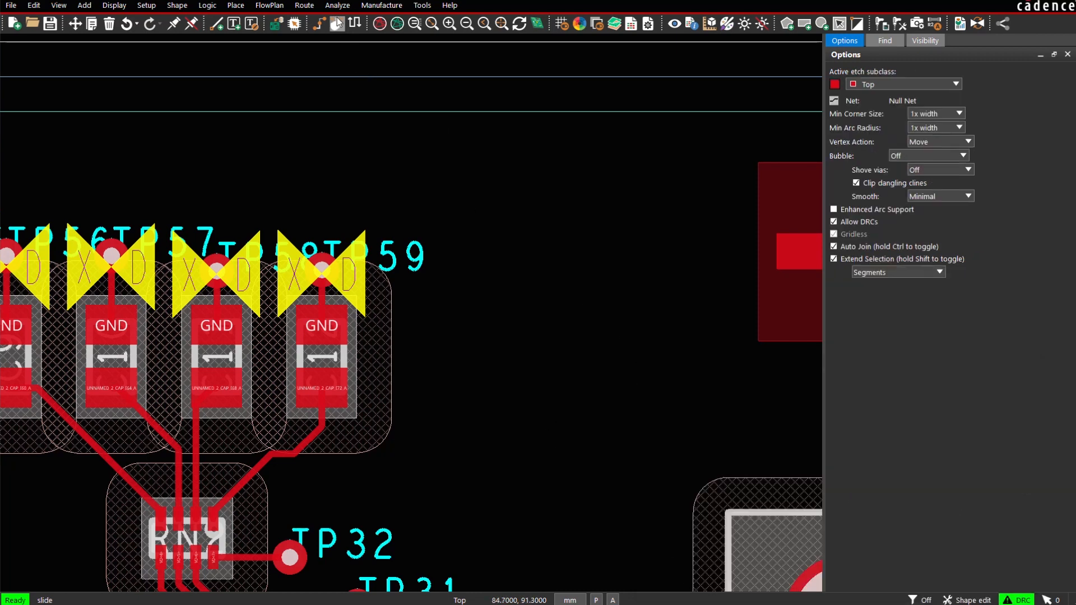
{"action": "left_click", "coordinate": [886, 41]}
{"action": "left_click", "coordinate": [330, 258]}
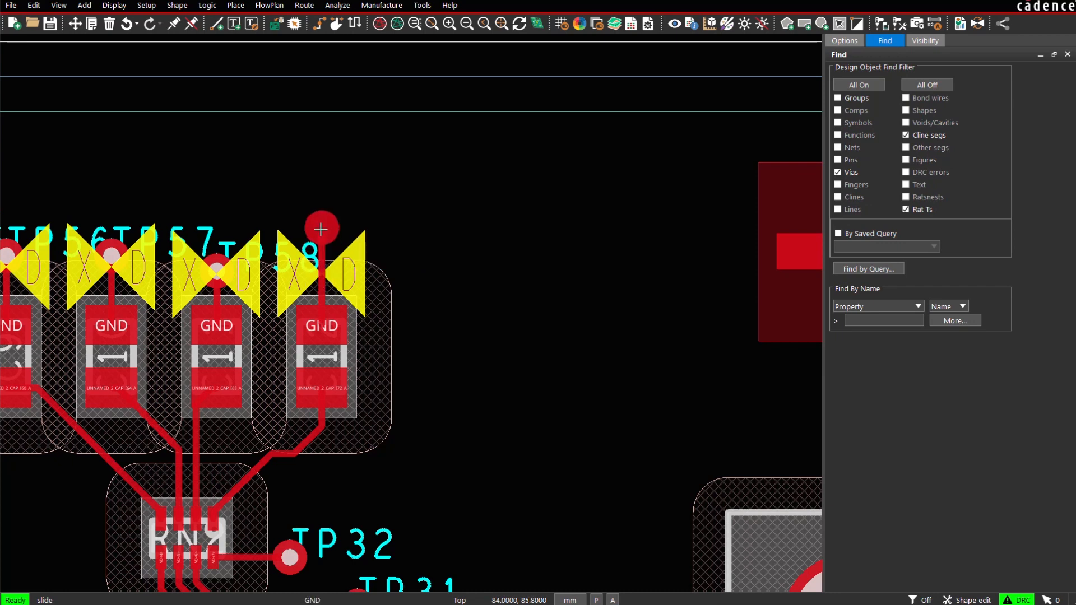
{"action": "left_click", "coordinate": [320, 229]}
{"action": "right_click", "coordinate": [456, 204]}
{"action": "left_click", "coordinate": [471, 211]}
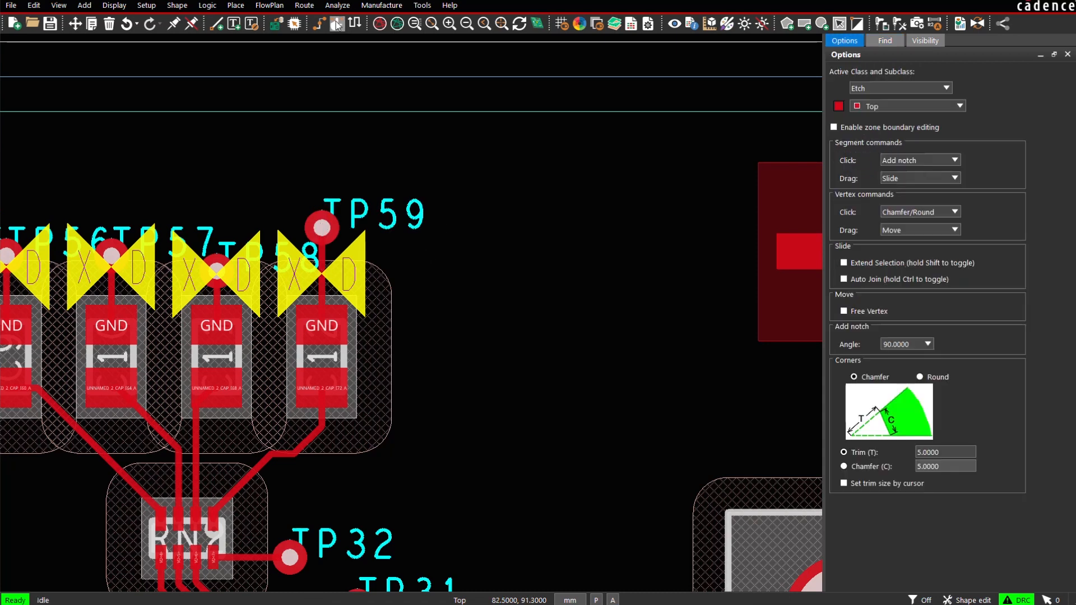
- Slide the TP58 via straight up to about (81.0, 85.6), away from its capacitor
{"action": "left_click", "coordinate": [335, 21]}
{"action": "left_click", "coordinate": [217, 262]}
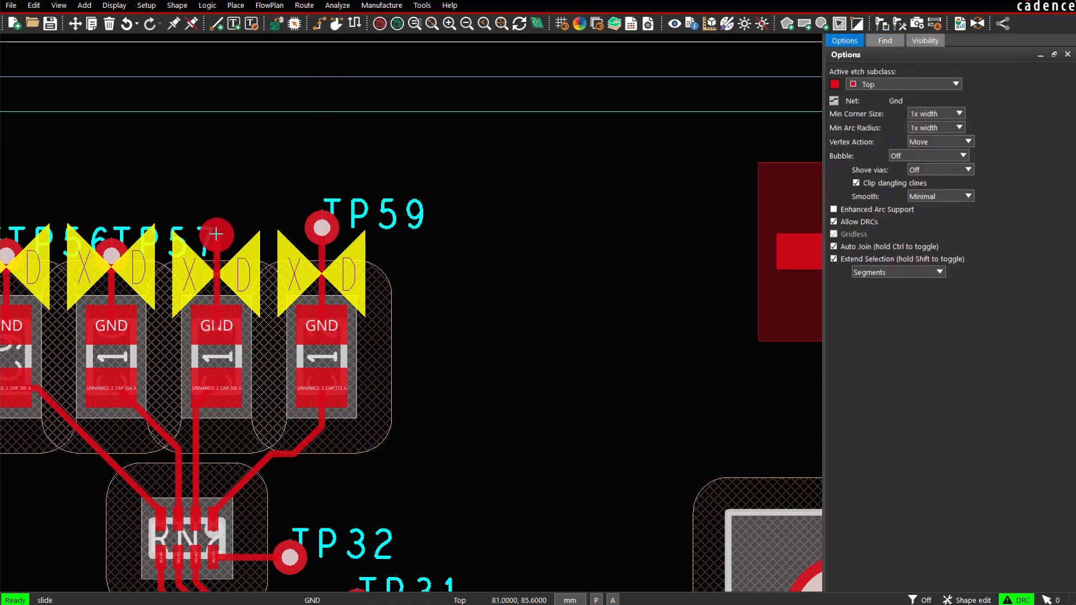
{"action": "left_click", "coordinate": [216, 231]}
{"action": "right_click", "coordinate": [354, 119]}
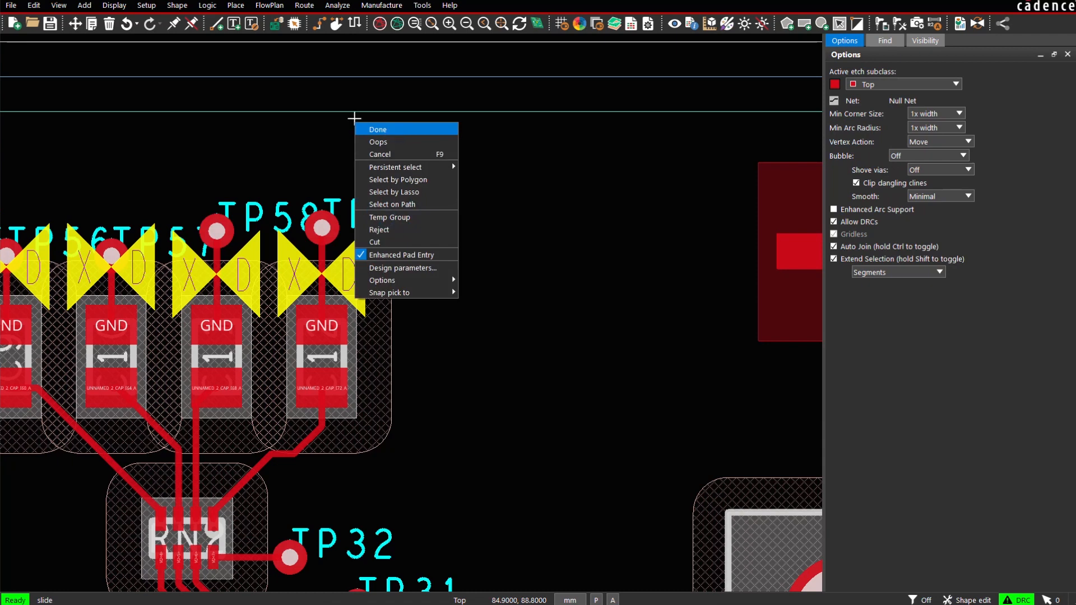
{"action": "left_click", "coordinate": [378, 130]}
- Reopen the Advanced Testpoint Check and rerun the testpoint-to-component DRC with fixed spacing
{"action": "left_click", "coordinate": [382, 5]}
{"action": "key", "text": "Escape"}
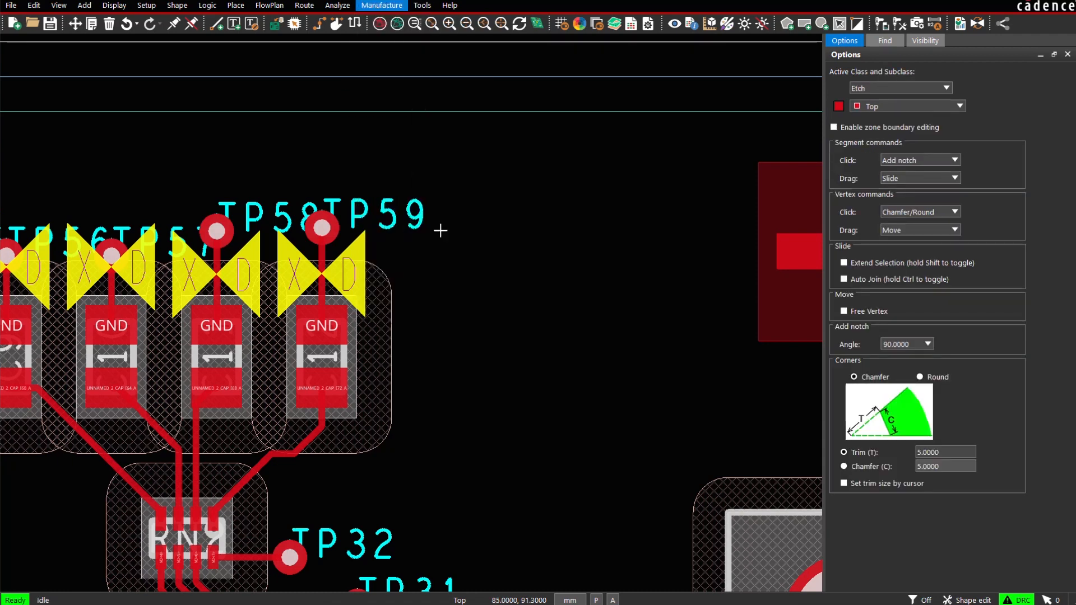
{"action": "left_click", "coordinate": [761, 570]}
{"action": "left_click", "coordinate": [777, 583]}
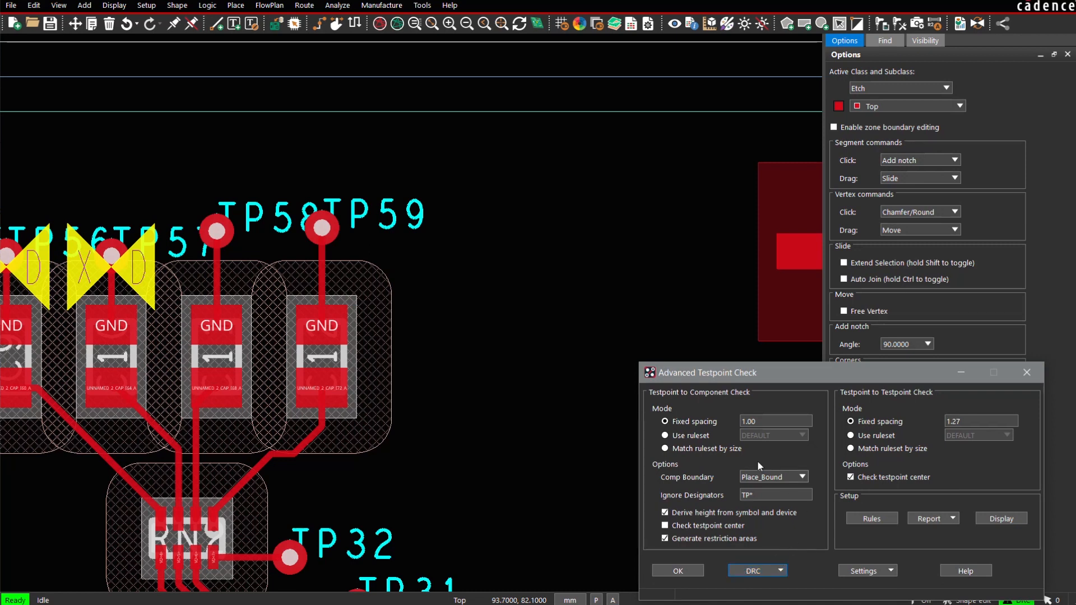
- Switch the testpoint-to-component mode to the DEFAULT ruleset and review its height and spacing rules
{"action": "left_click", "coordinate": [681, 435]}
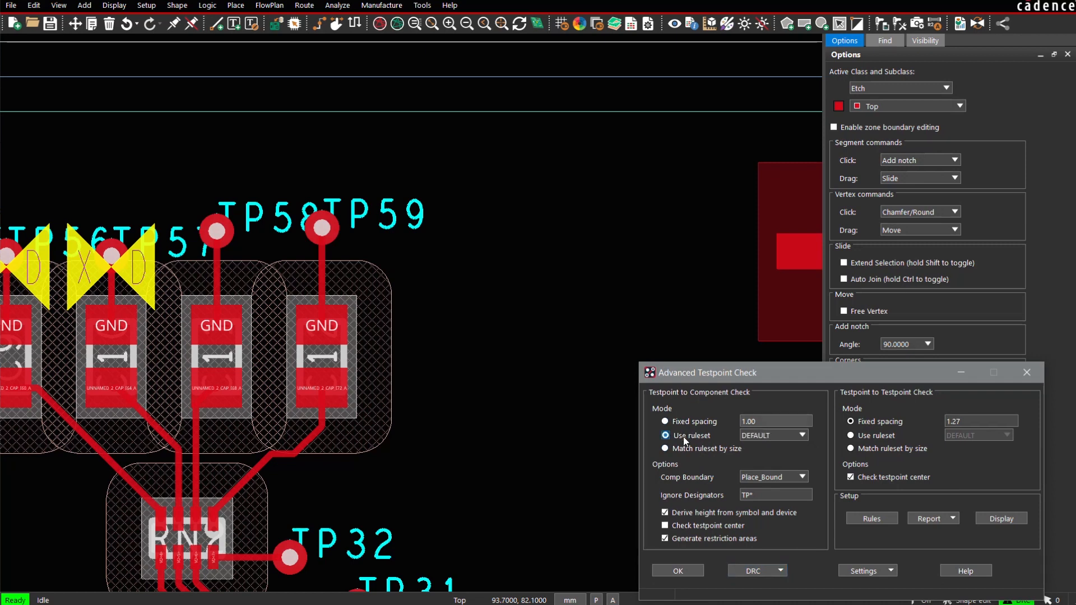
{"action": "left_click", "coordinate": [880, 517]}
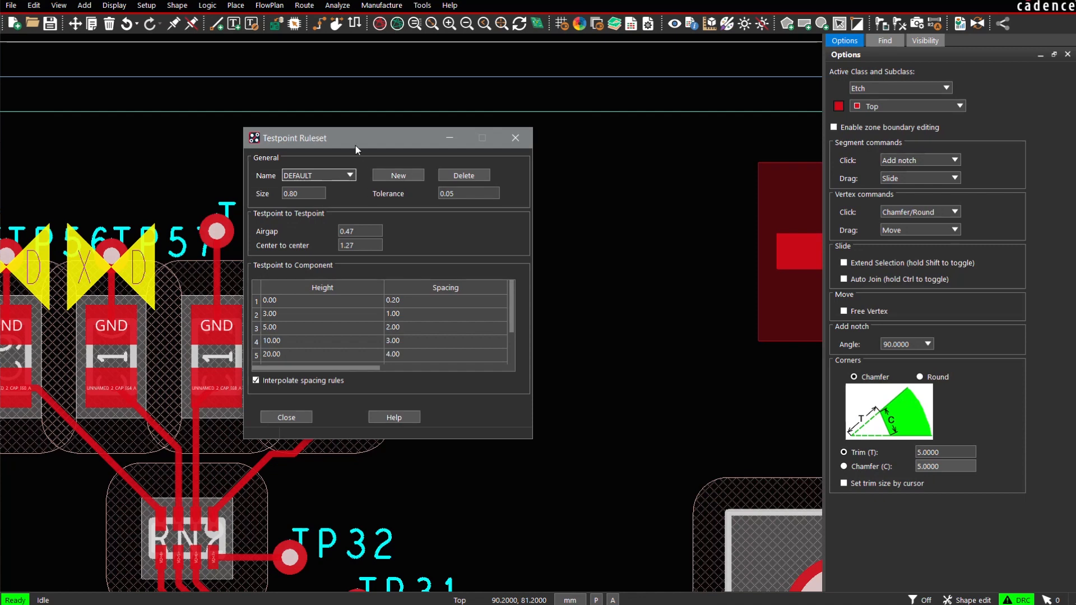
{"action": "left_click_drag", "start_coordinate": [355, 146], "coordinate": [715, 235]}
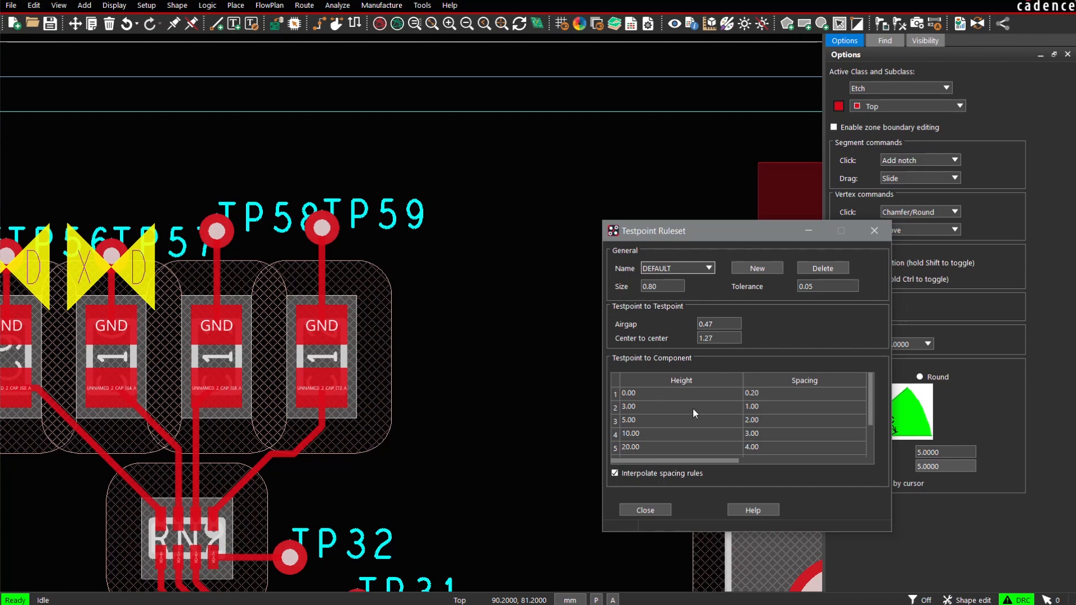
{"action": "double_click", "coordinate": [758, 393]}
{"action": "left_click", "coordinate": [662, 417]}
{"action": "left_click", "coordinate": [662, 421]}
{"action": "left_click", "coordinate": [791, 407]}
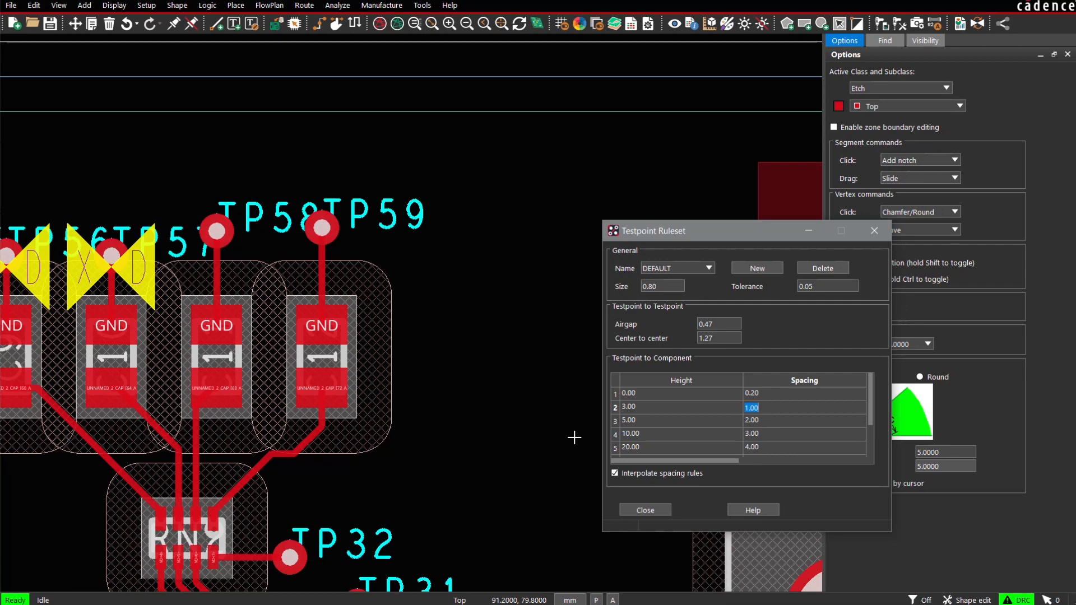
{"action": "left_click", "coordinate": [644, 511]}
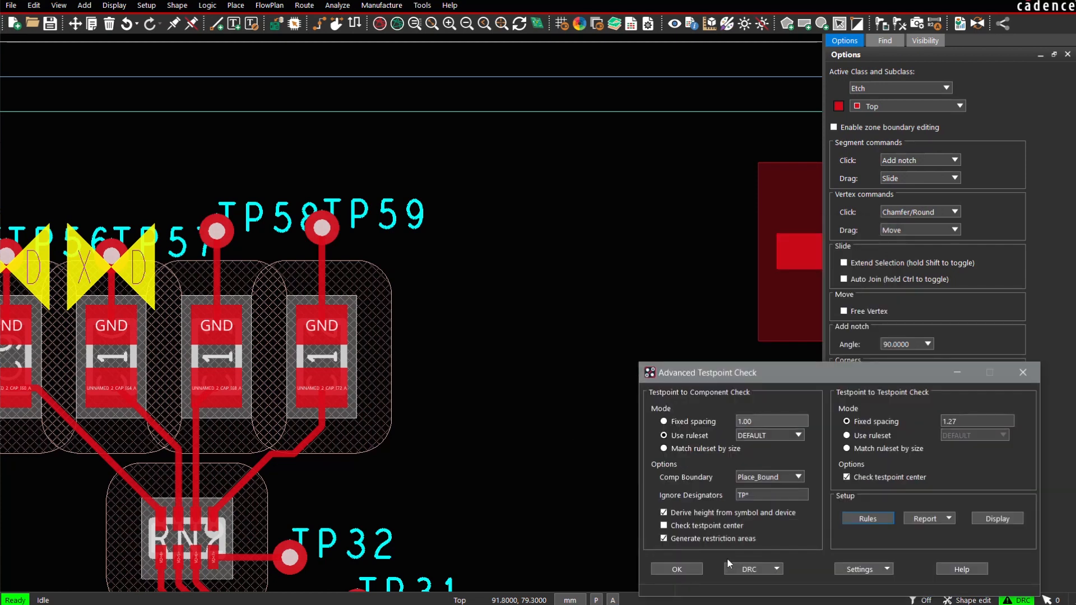
- Run the testpoint-to-component DRC using the DEFAULT ruleset and close the check dialog
{"action": "left_click", "coordinate": [760, 570]}
{"action": "left_click", "coordinate": [778, 582]}
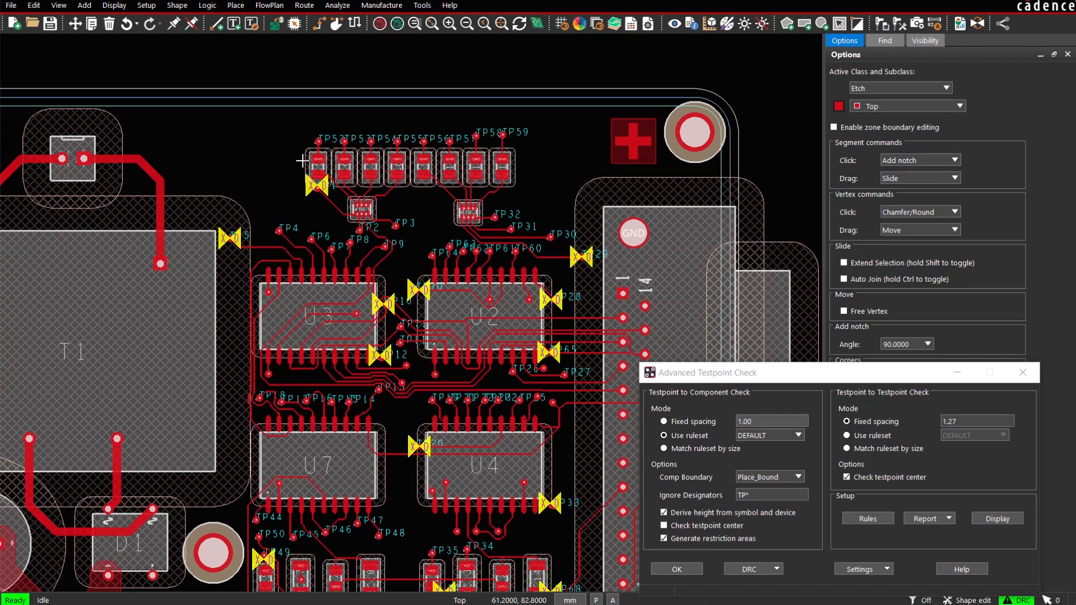
{"action": "left_click", "coordinate": [684, 570]}
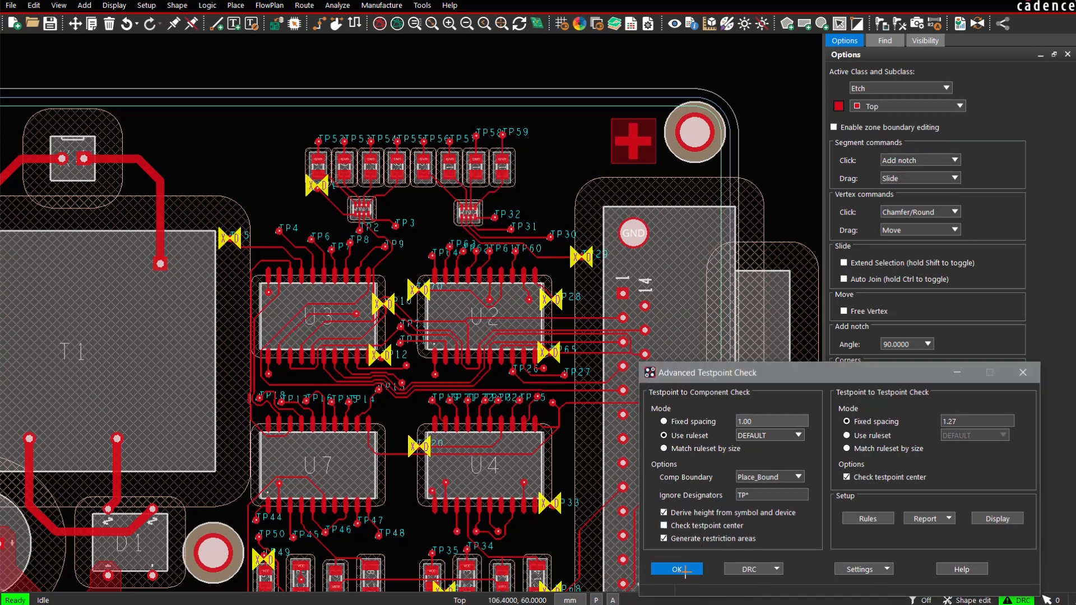
- Slide the TP5 via out of T1's restriction area next to TP4, and move TP1 diagonally away from the capacitor above it
{"action": "middle_click", "coordinate": [345, 288]}
{"action": "left_click", "coordinate": [224, 146]}
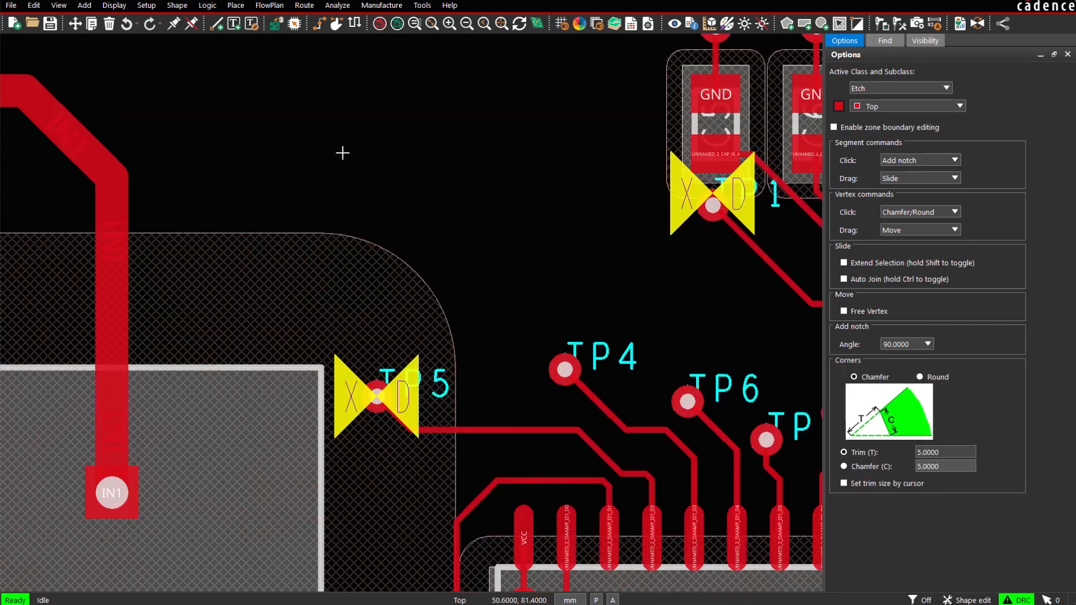
{"action": "left_click", "coordinate": [336, 24]}
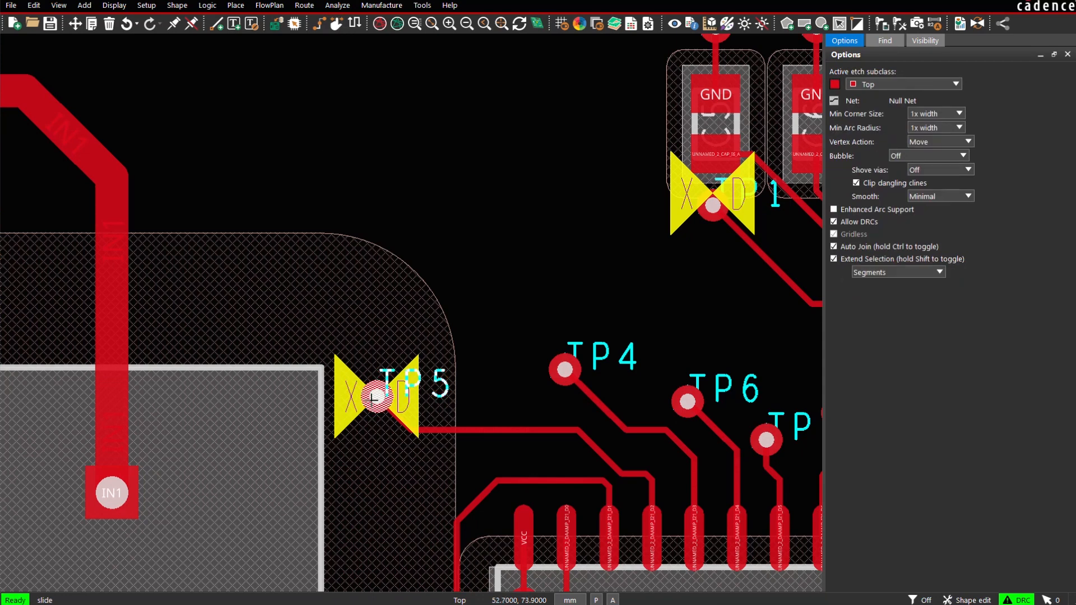
{"action": "left_click_drag", "start_coordinate": [374, 398], "coordinate": [478, 377]}
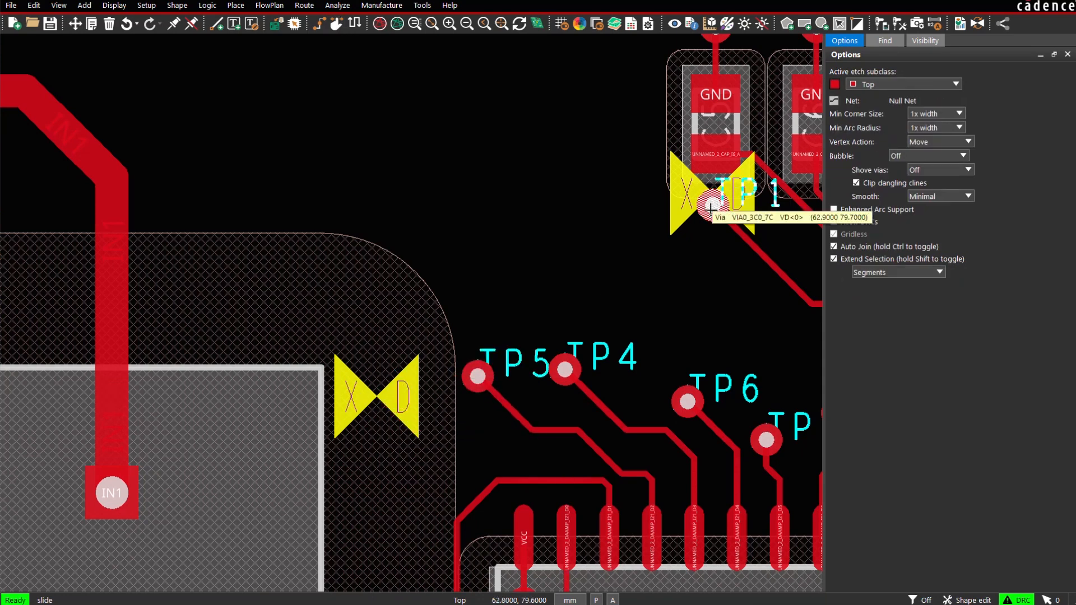
{"action": "left_click_drag", "start_coordinate": [711, 208], "coordinate": [693, 224]}
{"action": "right_click", "coordinate": [616, 227]}
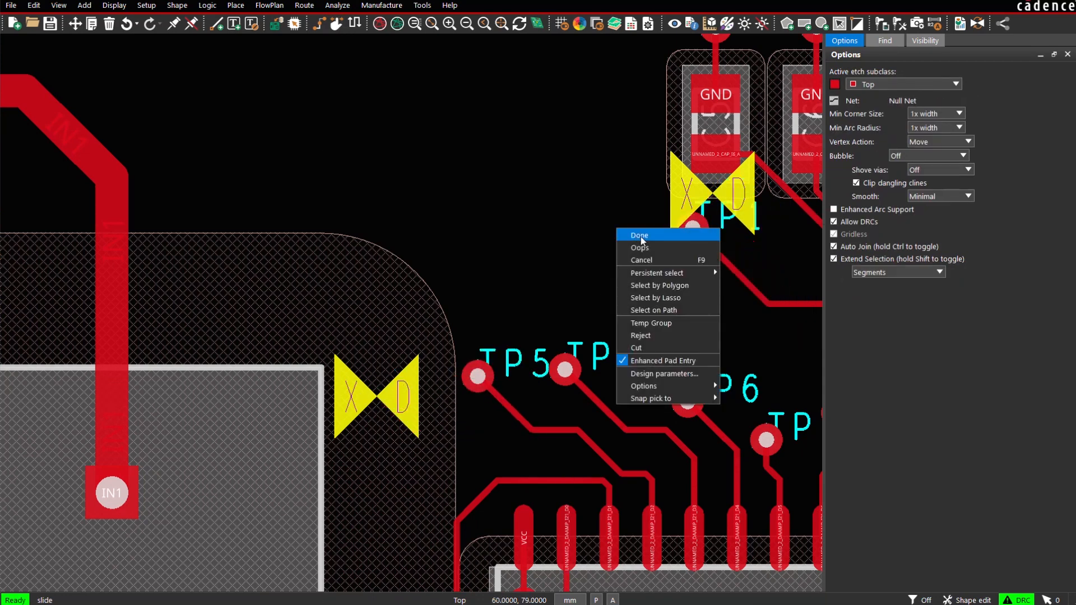
{"action": "left_click", "coordinate": [641, 237]}
- Reopen the Advanced Testpoint Check and run the testpoint-to-testpoint DRC
{"action": "left_click", "coordinate": [382, 5]}
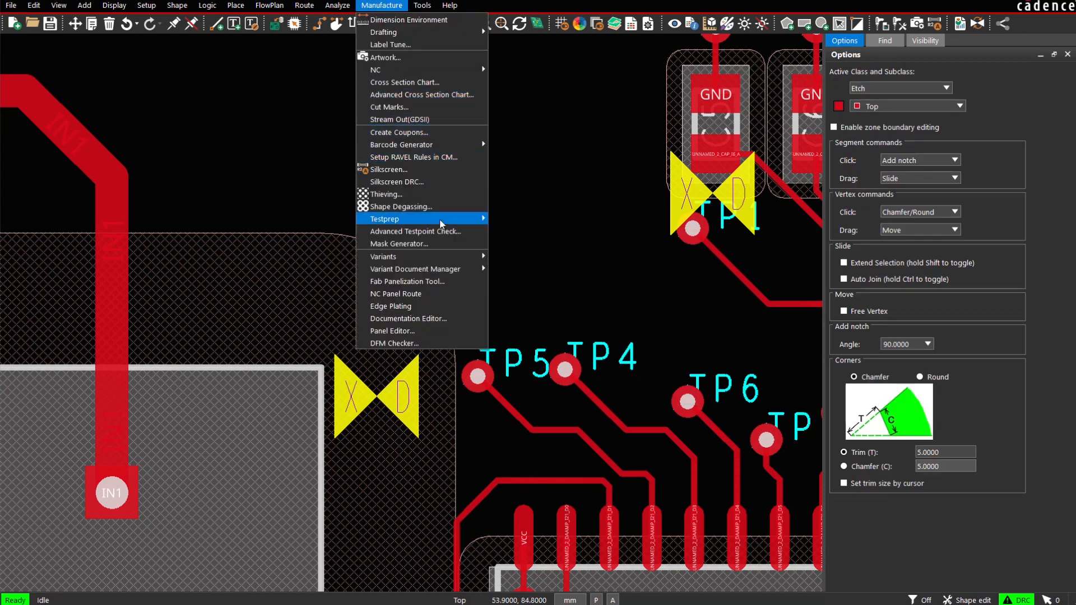
{"action": "left_click", "coordinate": [415, 232]}
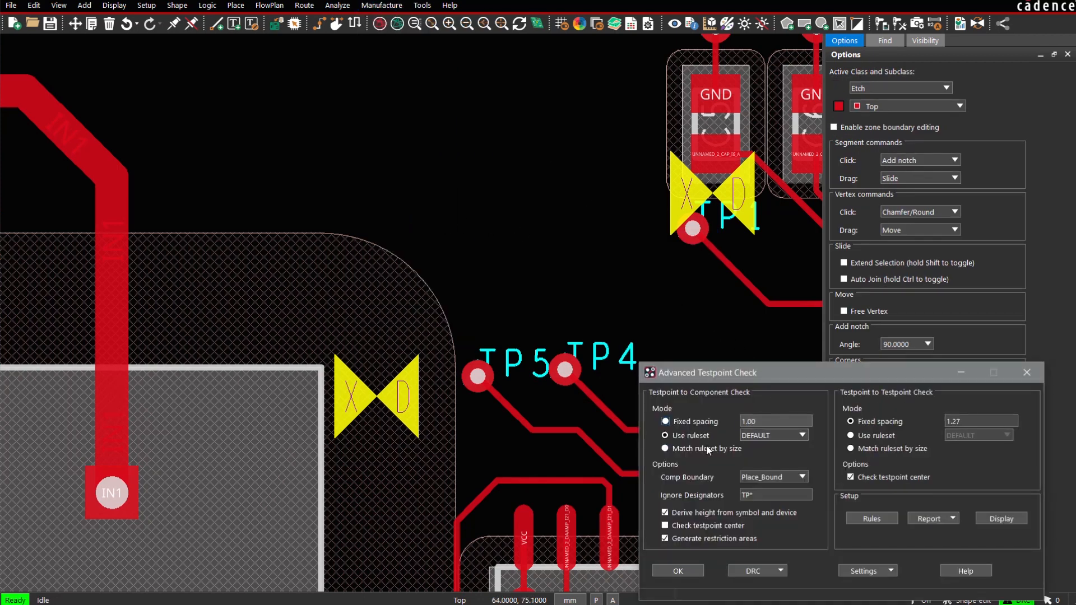
{"action": "left_click", "coordinate": [756, 572]}
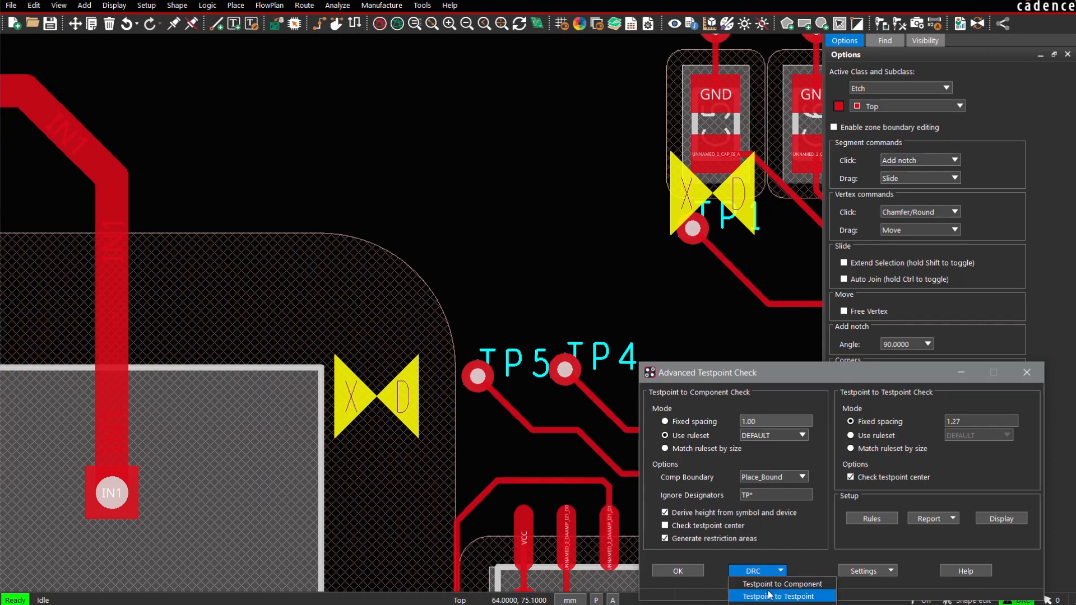
{"action": "left_click", "coordinate": [770, 595]}
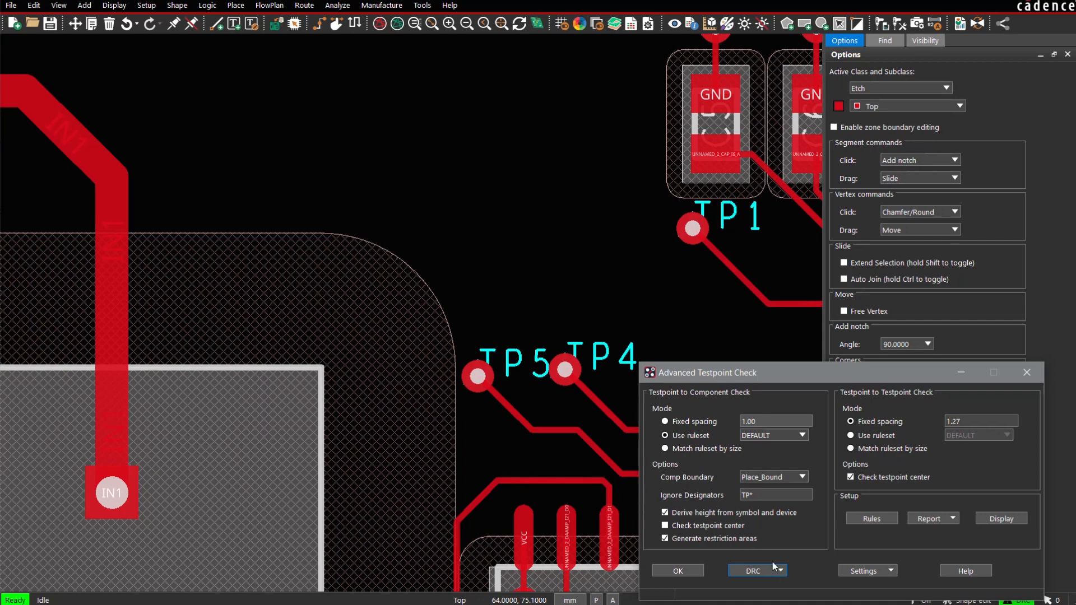
- Switch the testpoint-to-component mode to match ruleset by size and bring up the LARGE ruleset for review
{"action": "left_click", "coordinate": [688, 451]}
{"action": "left_click", "coordinate": [884, 520]}
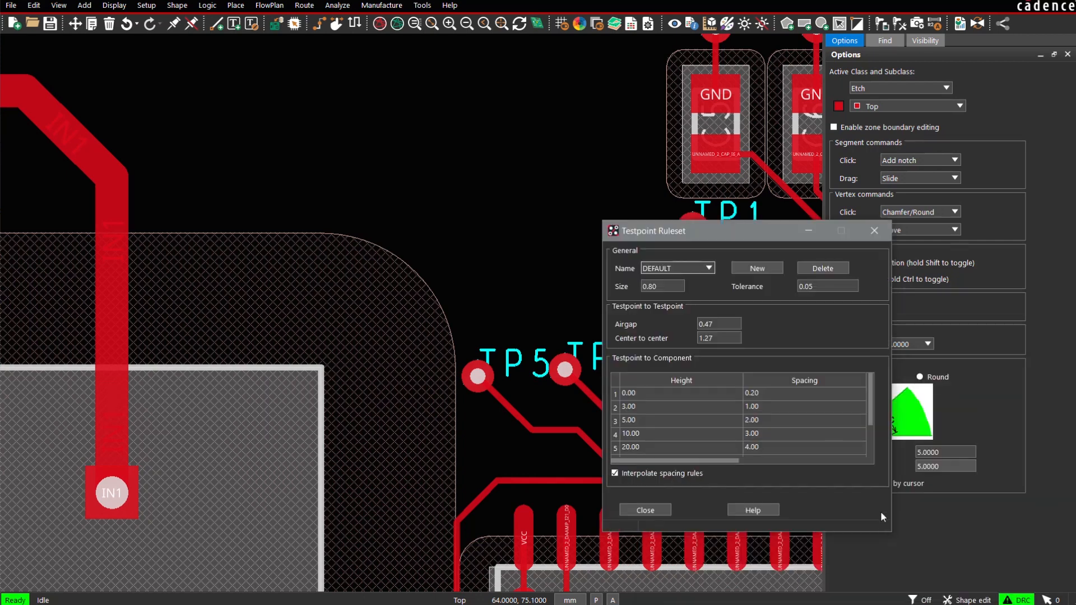
{"action": "double_click", "coordinate": [675, 285]}
{"action": "left_click", "coordinate": [709, 269]}
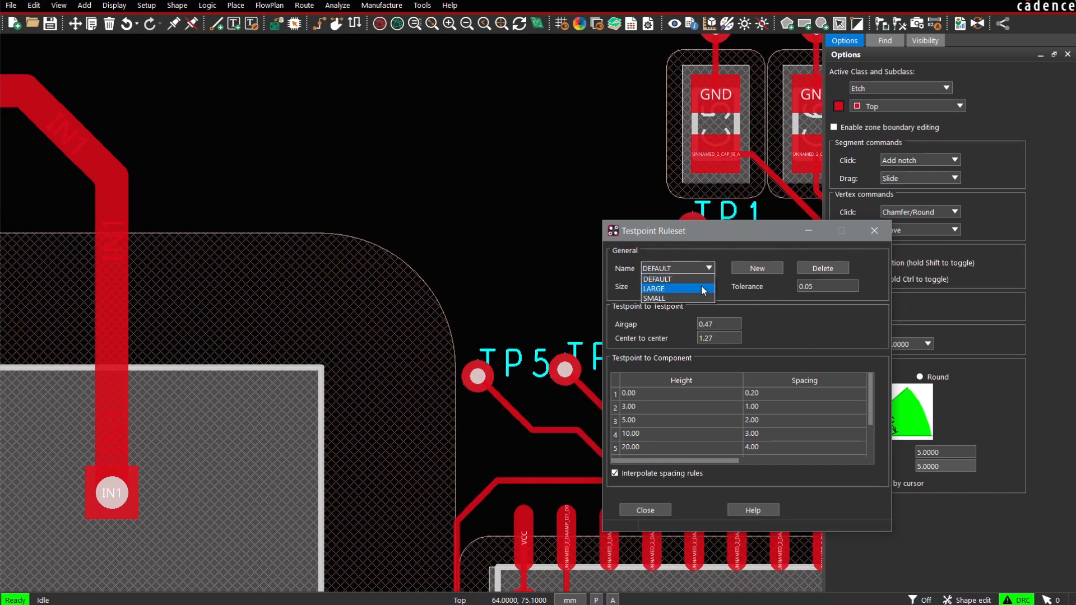
{"action": "left_click", "coordinate": [702, 284]}
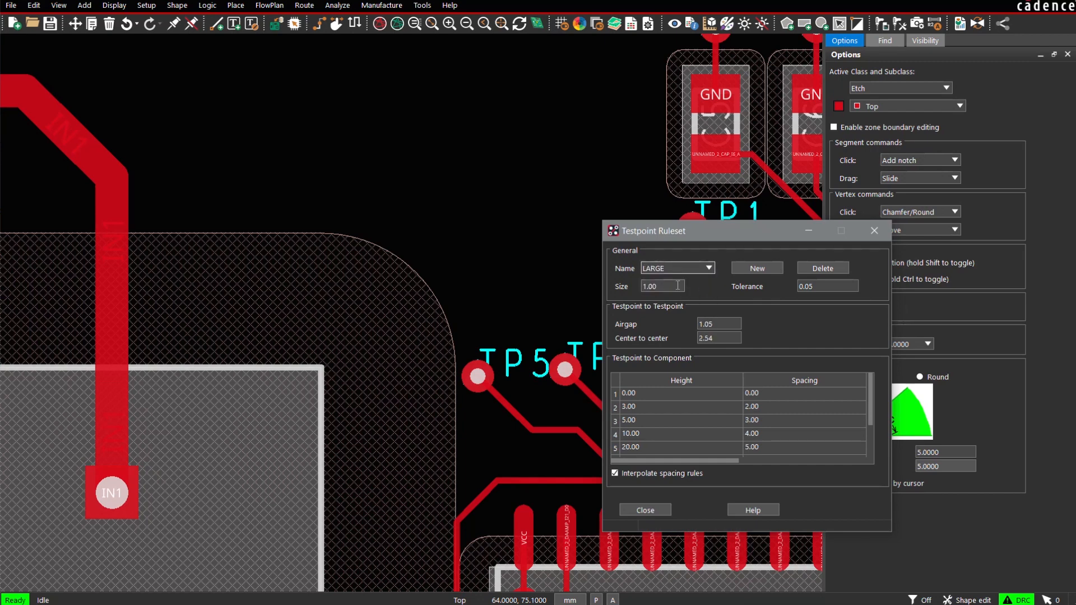